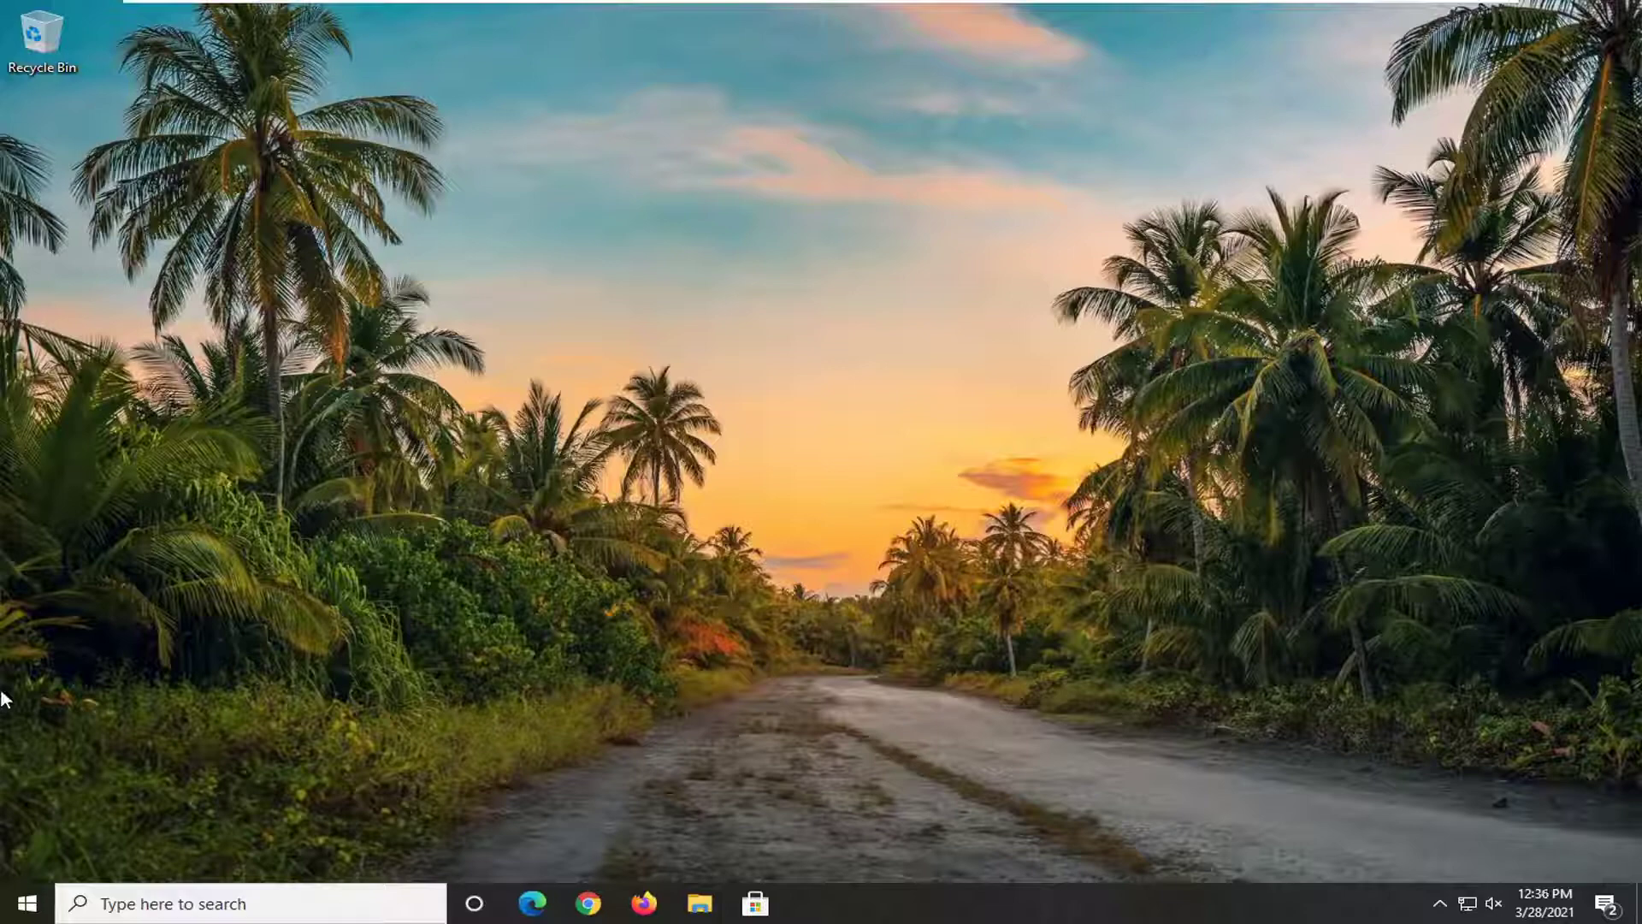
Step: Search %appdata% from the Start menu and open the Roaming folder result
click(18, 910)
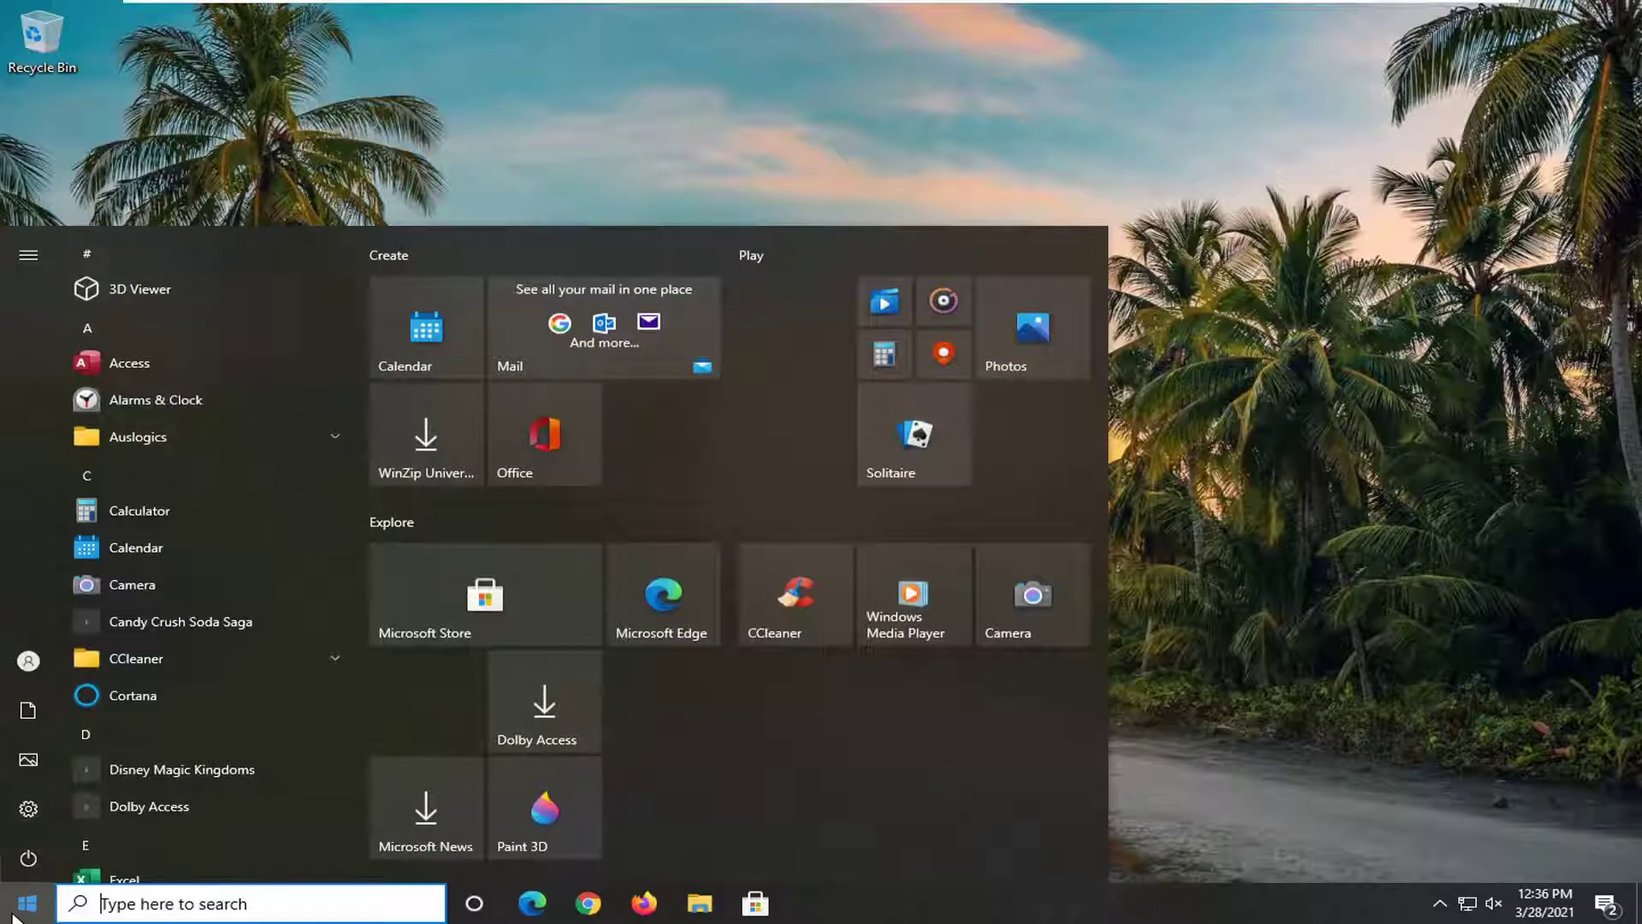
text(%appd)
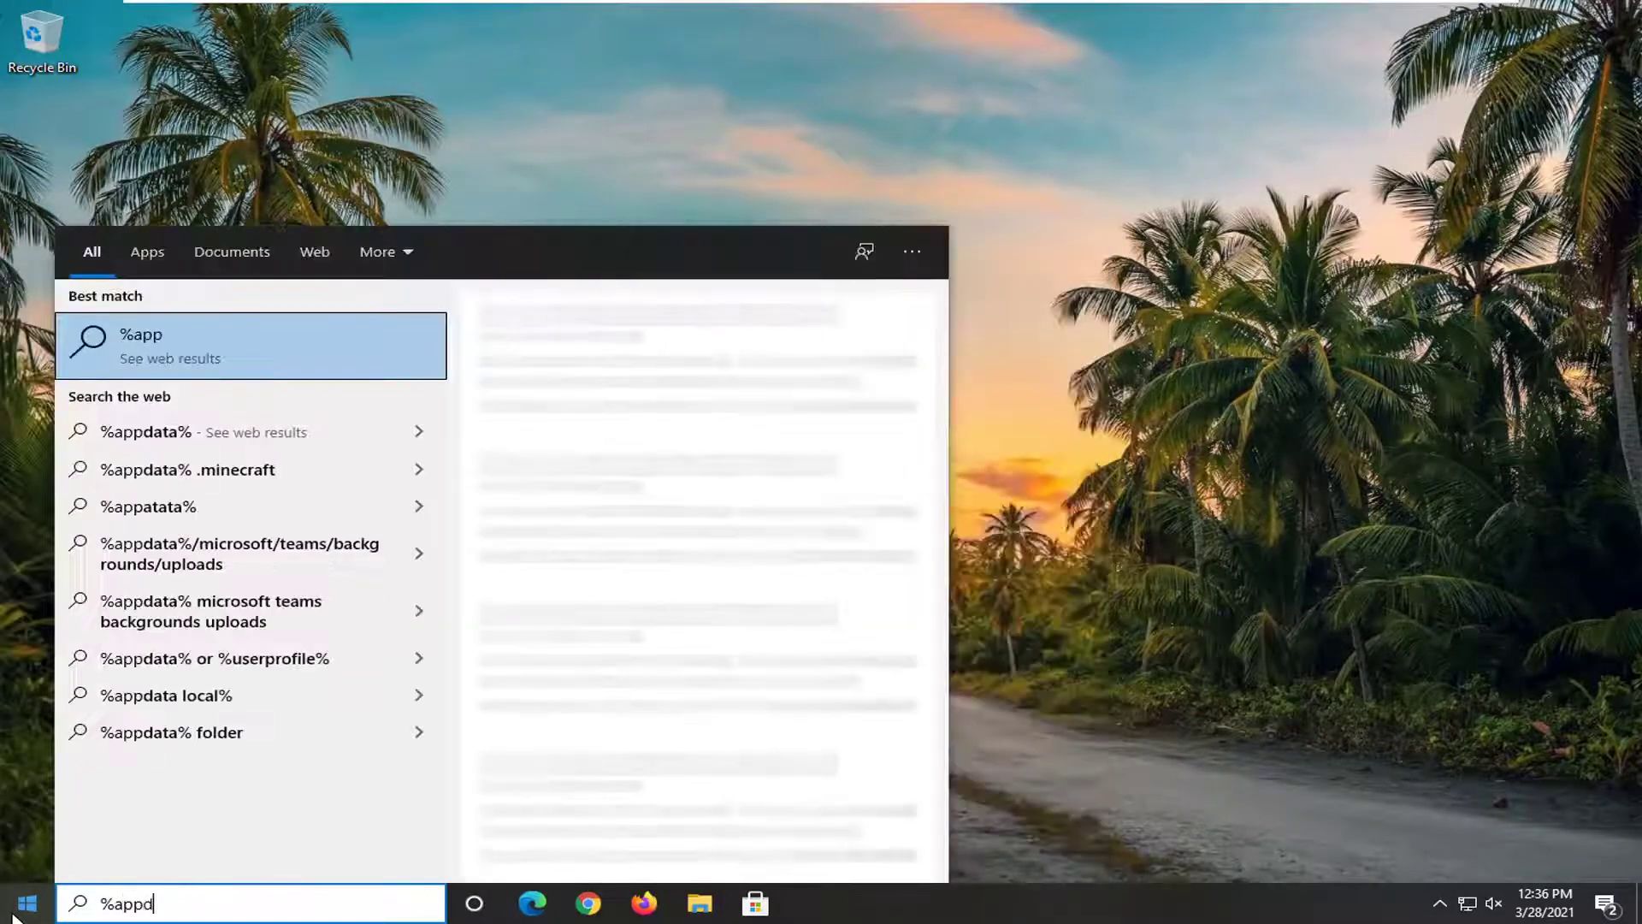
text(ata%)
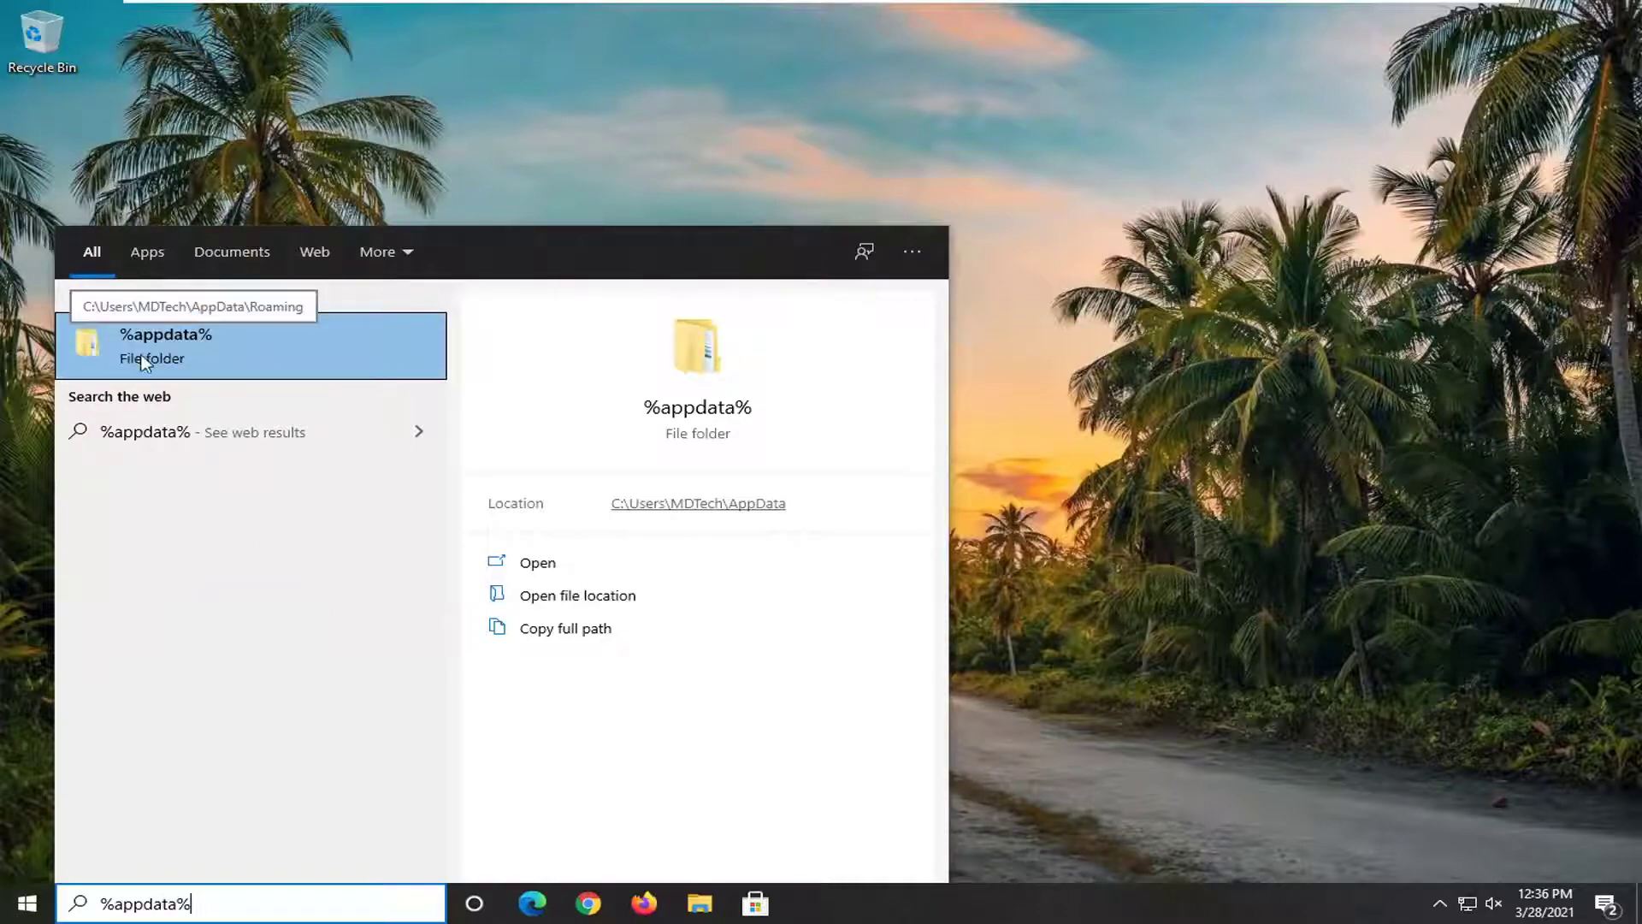
click(212, 341)
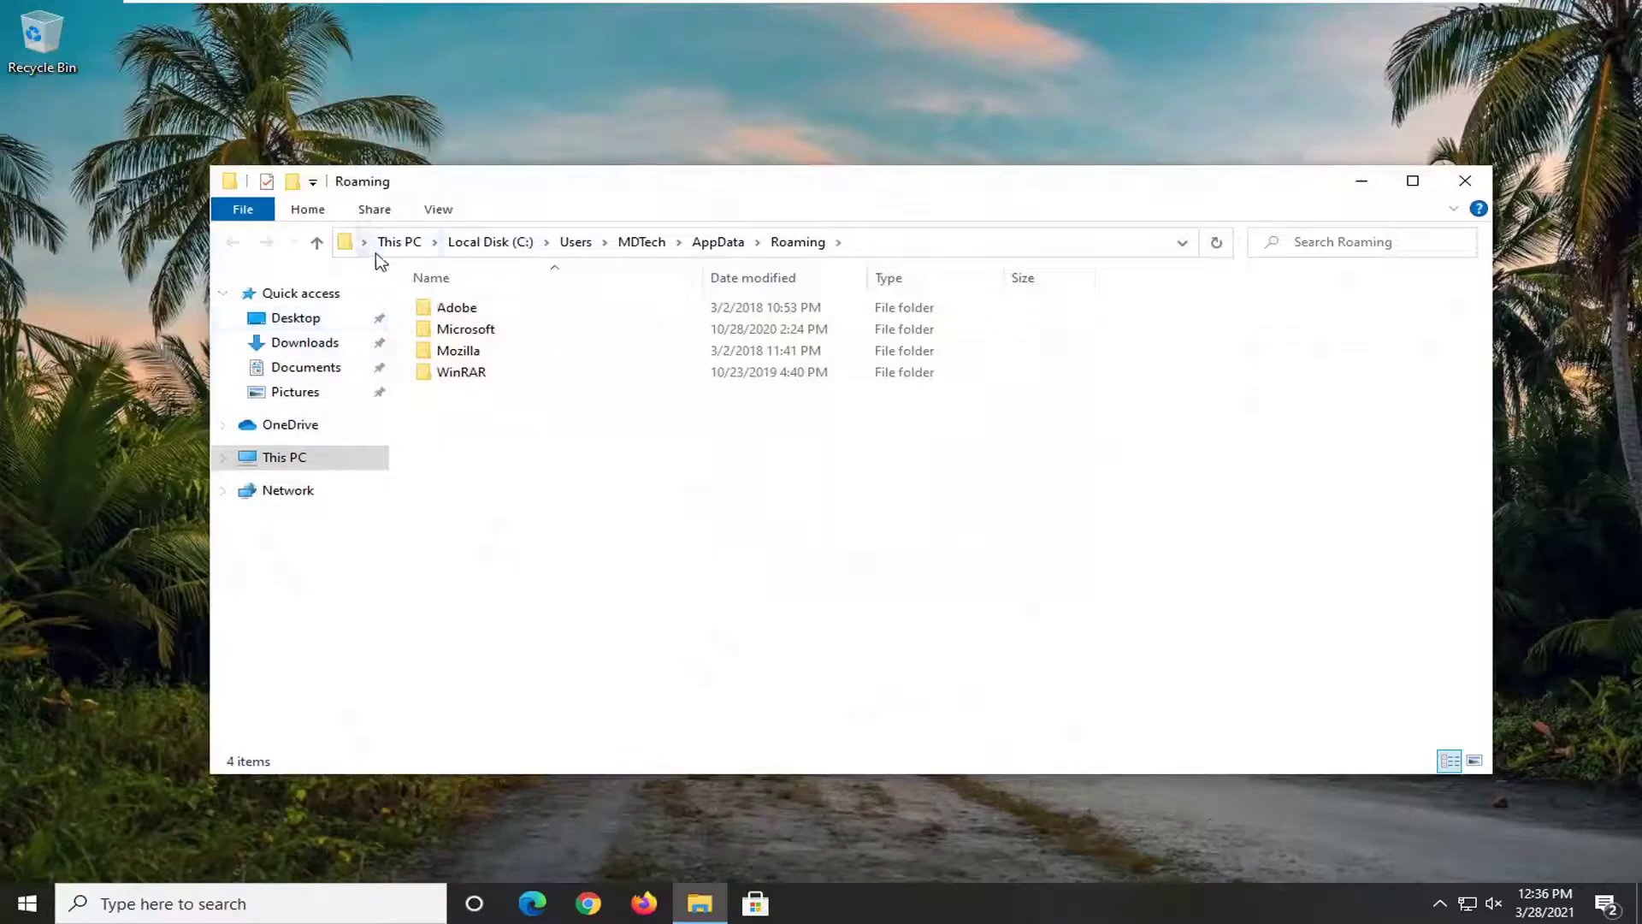
Step: Go up through the user profile into AppData, confirm hidden items are shown, and refresh
click(646, 243)
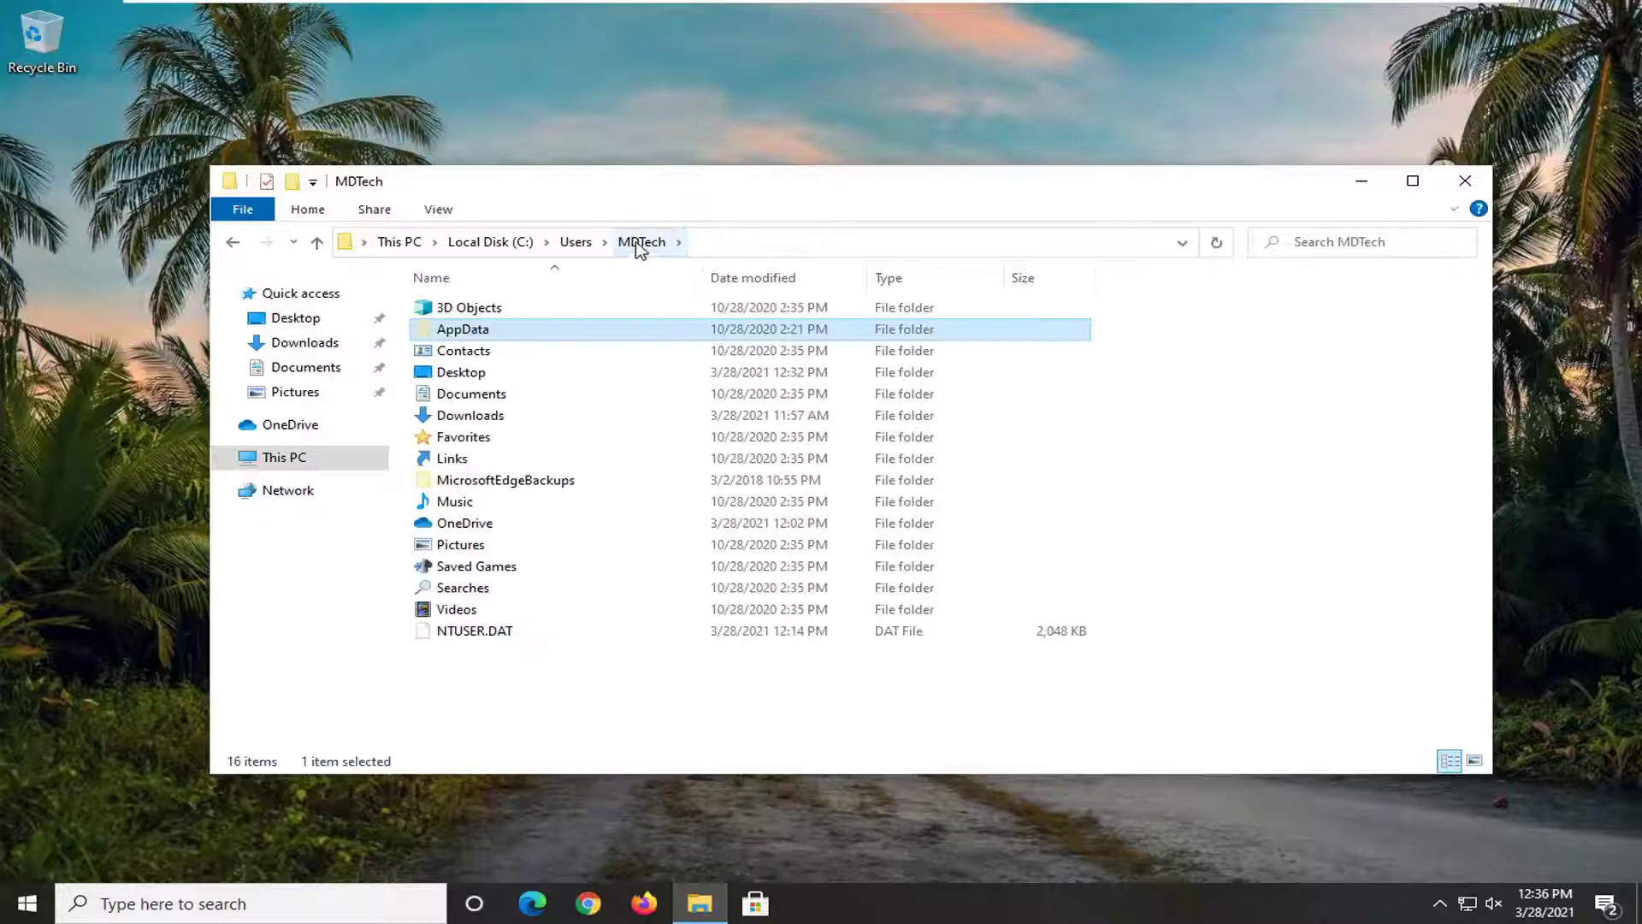
double_click(457, 336)
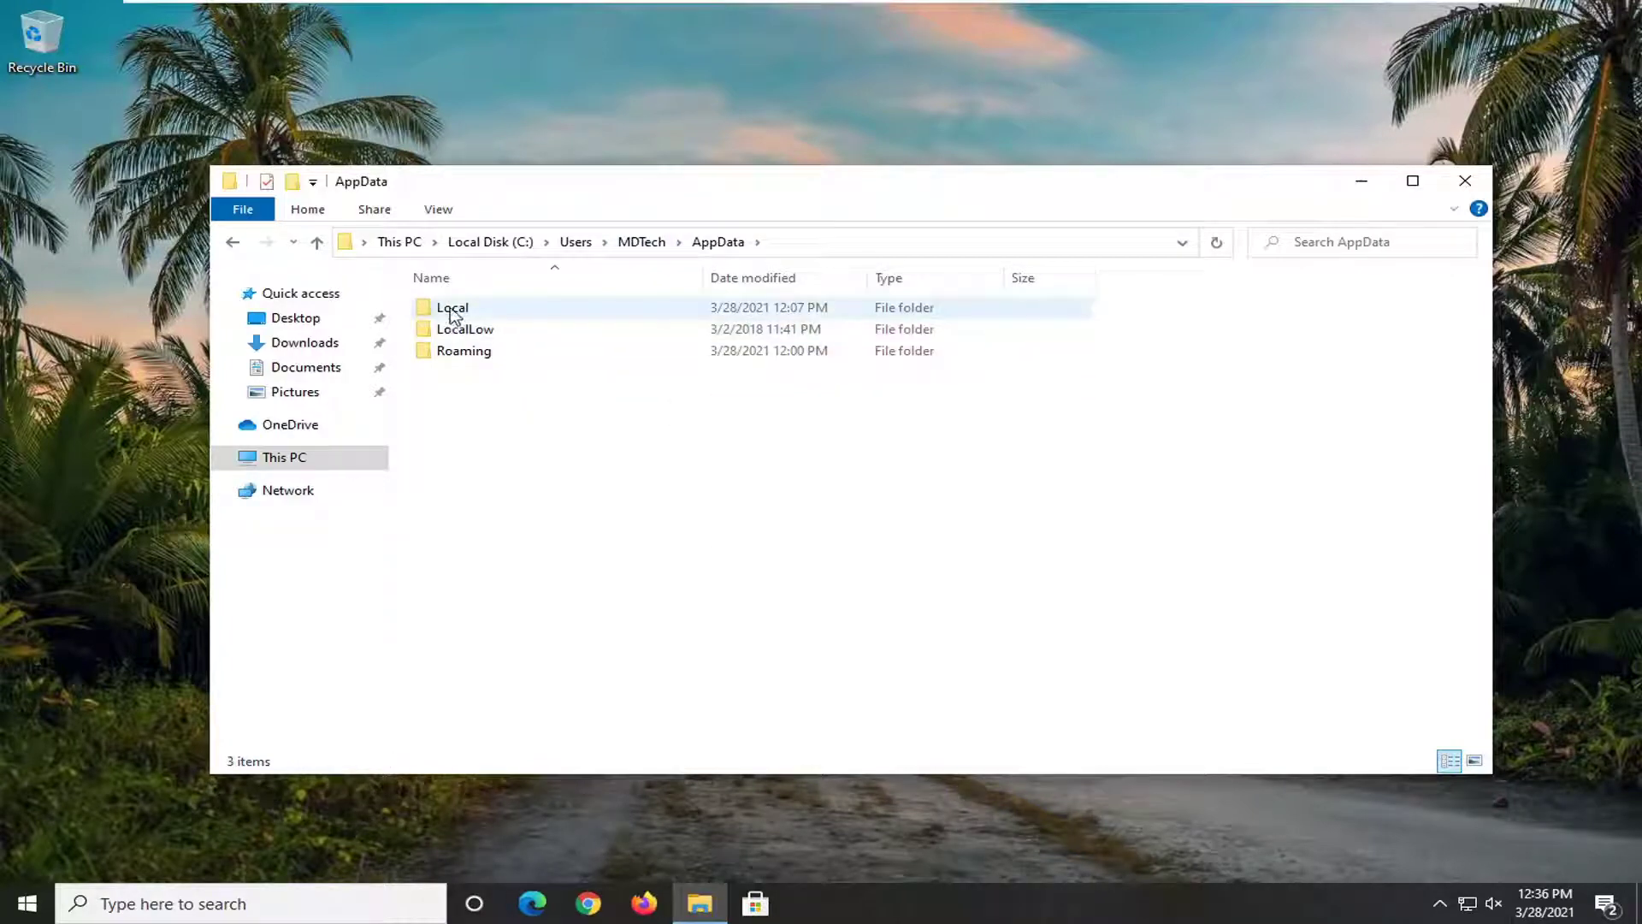
click(438, 209)
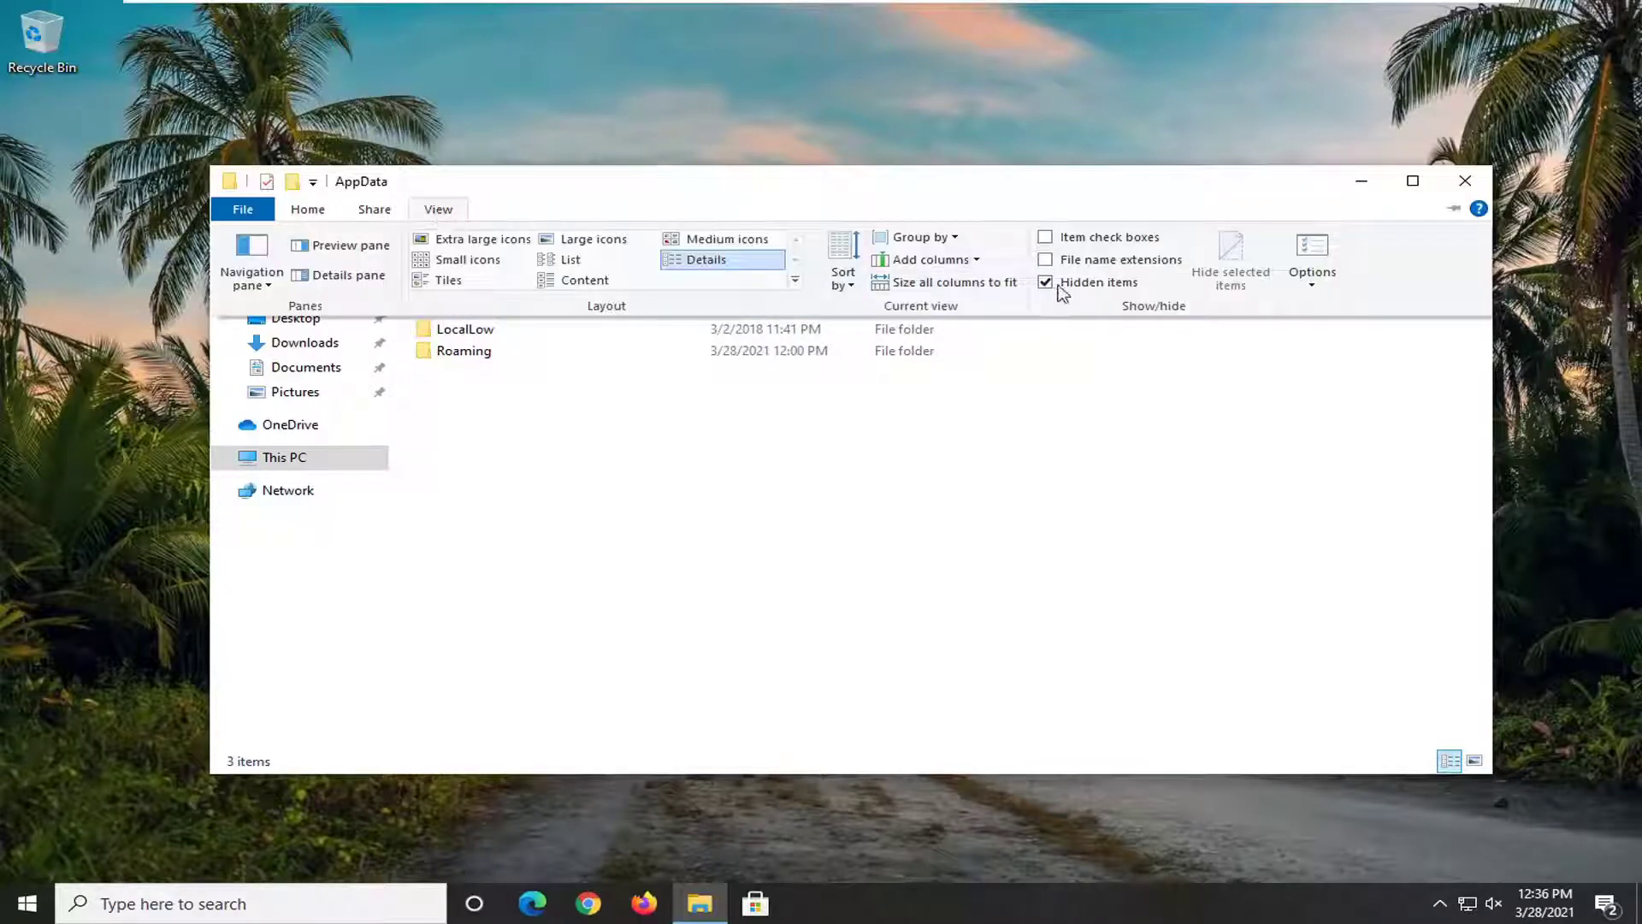
click(818, 450)
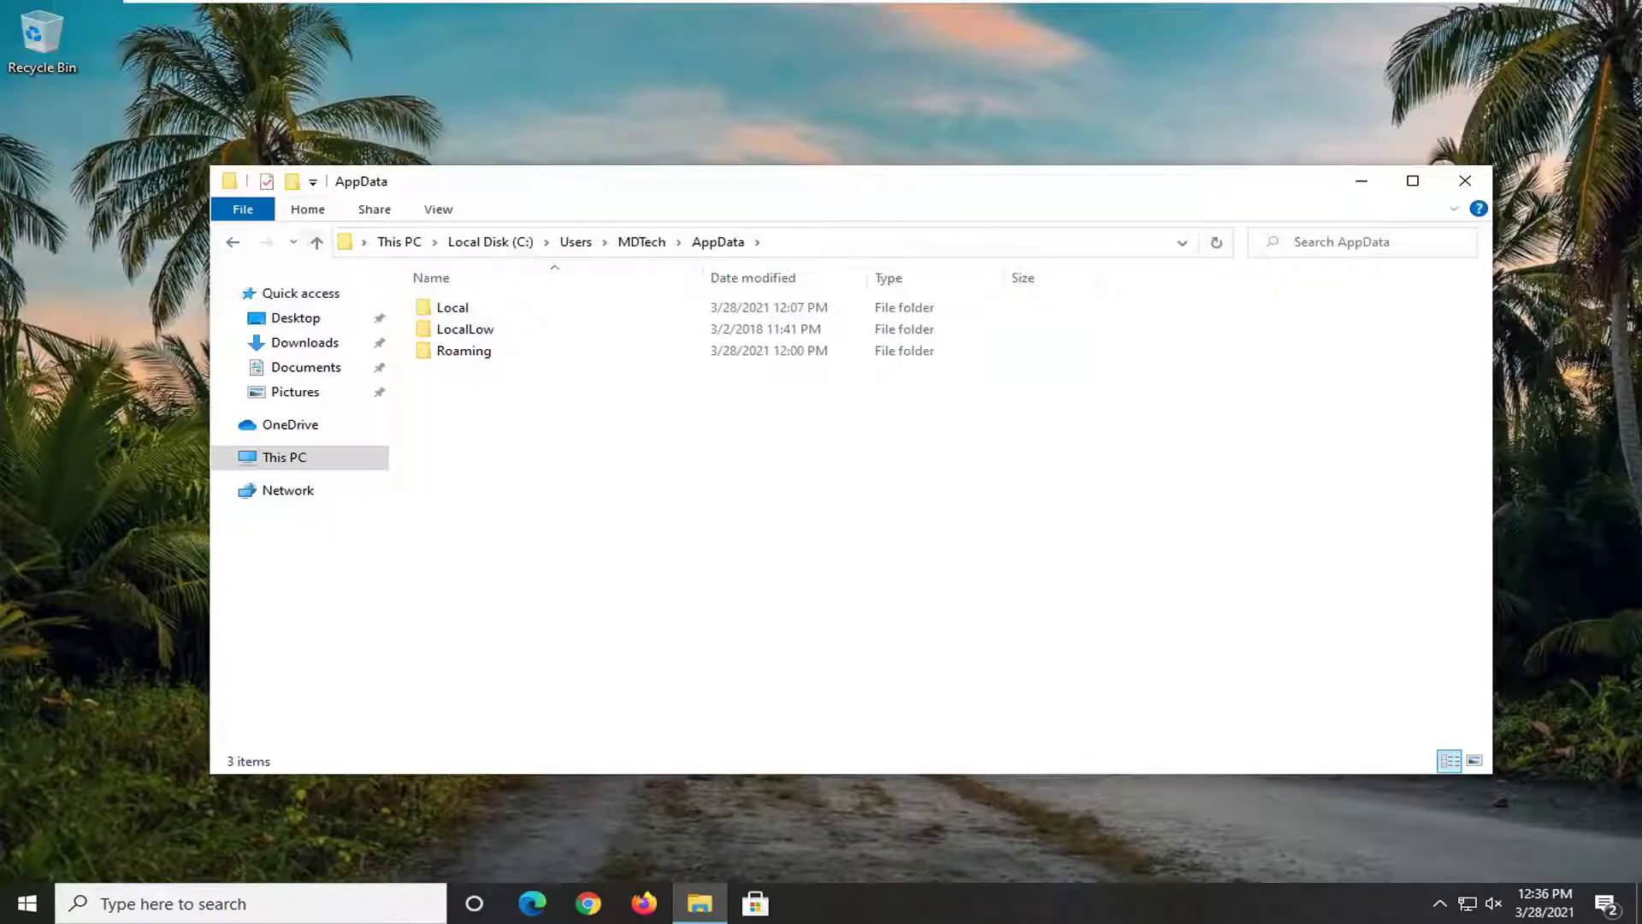
click(1222, 250)
click(1222, 249)
Step: Open the Local folder and delete the IconCache database file
click(469, 310)
double_click(462, 308)
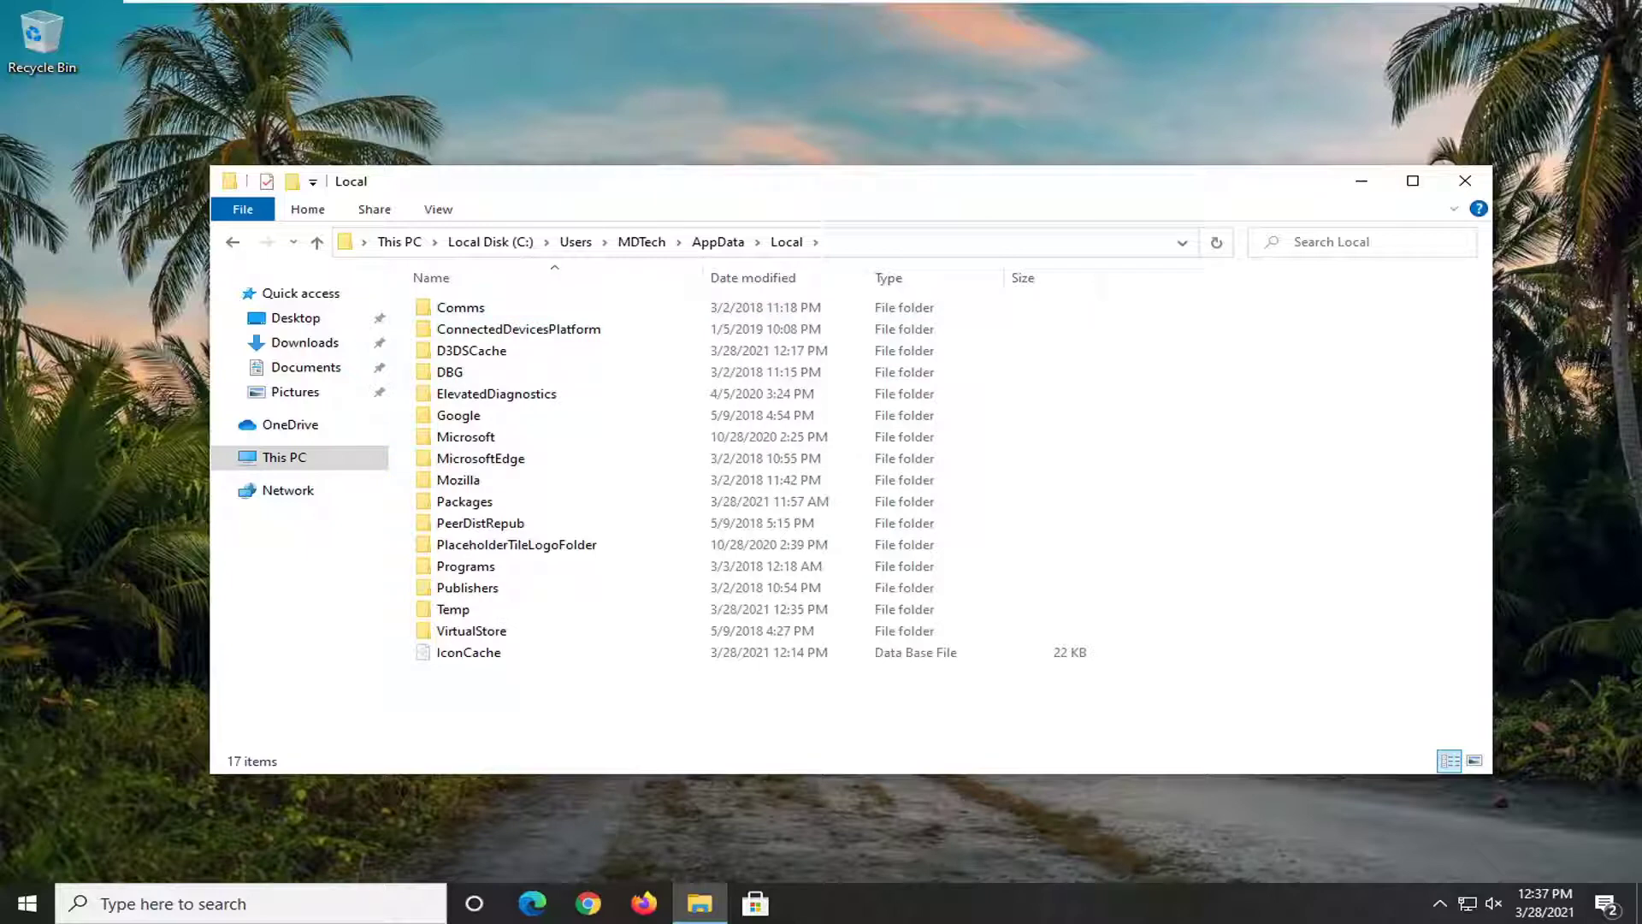
click(462, 654)
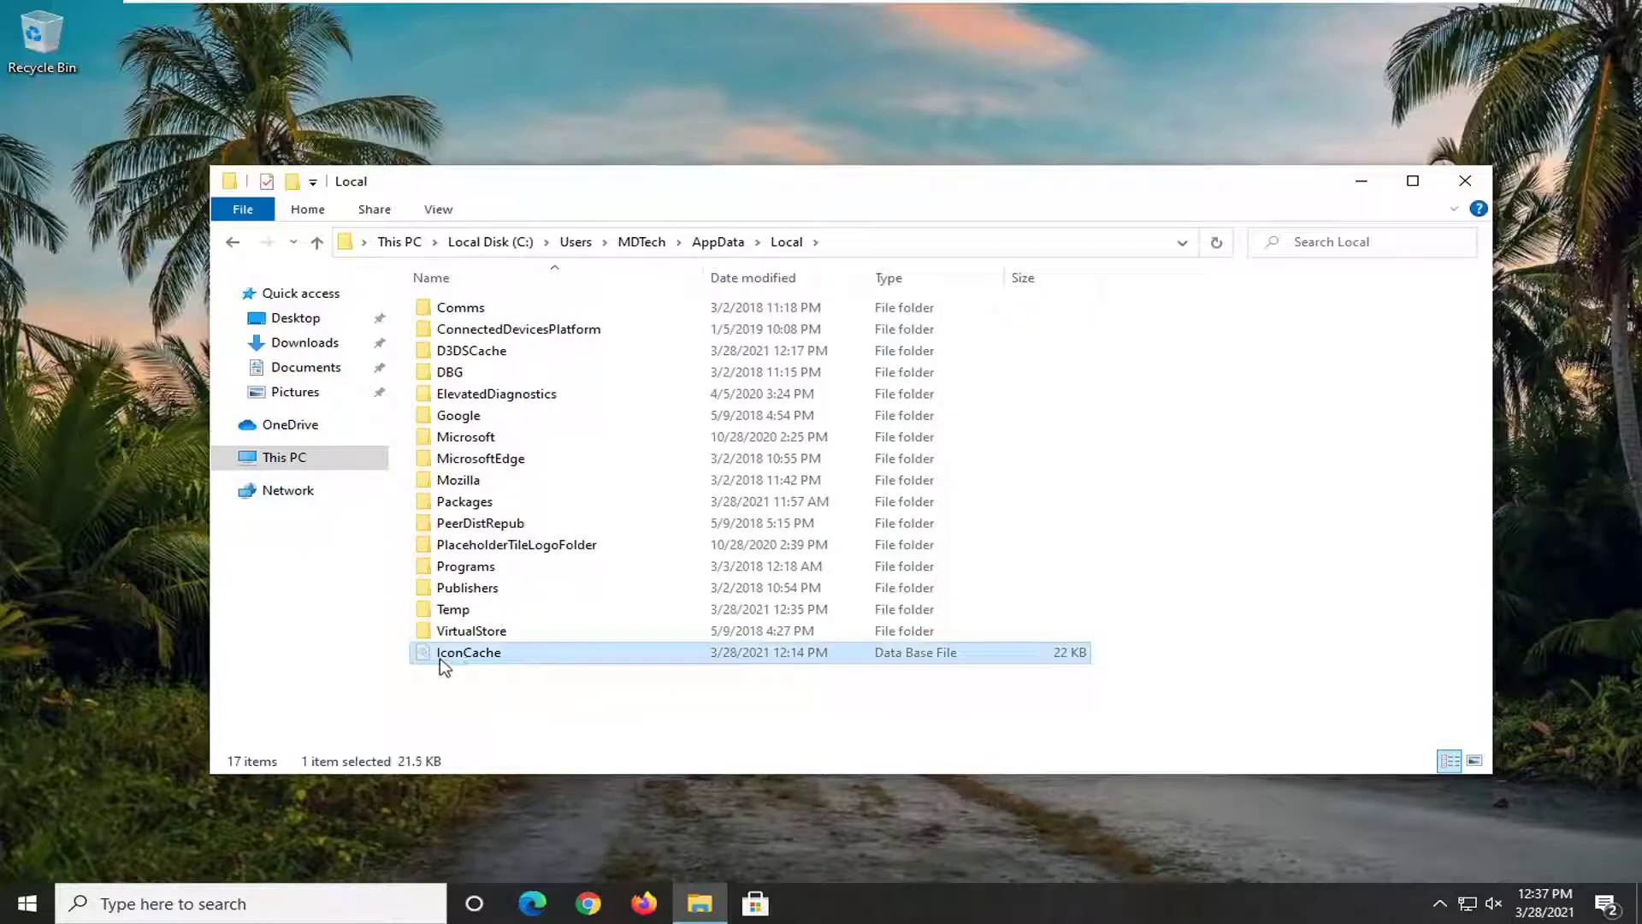
right_click(464, 658)
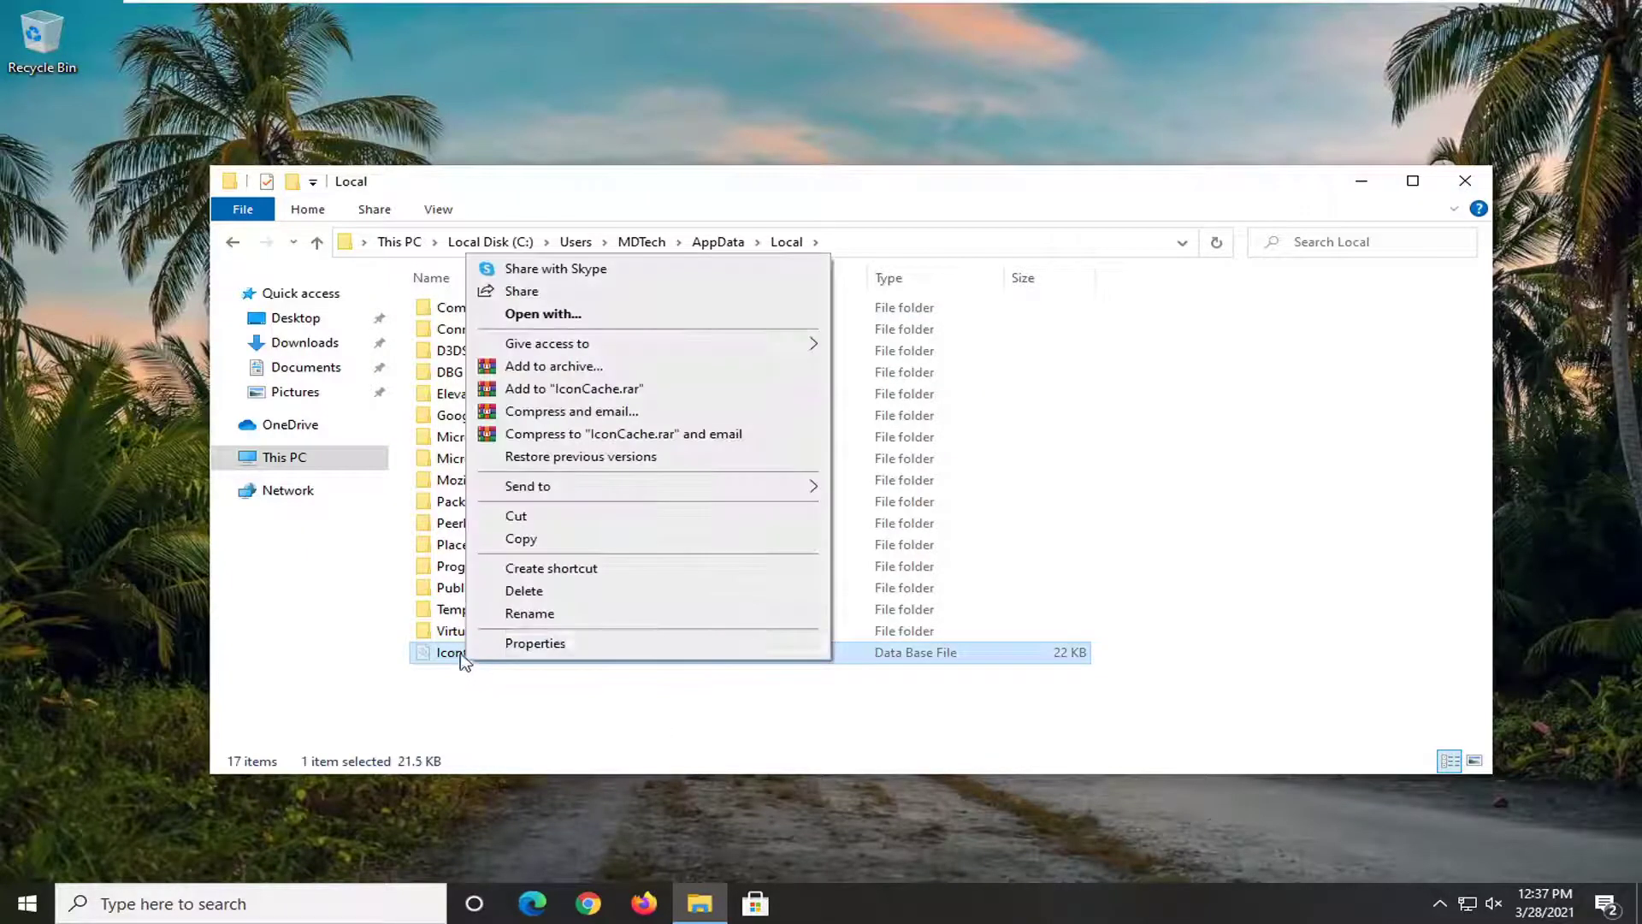
click(525, 590)
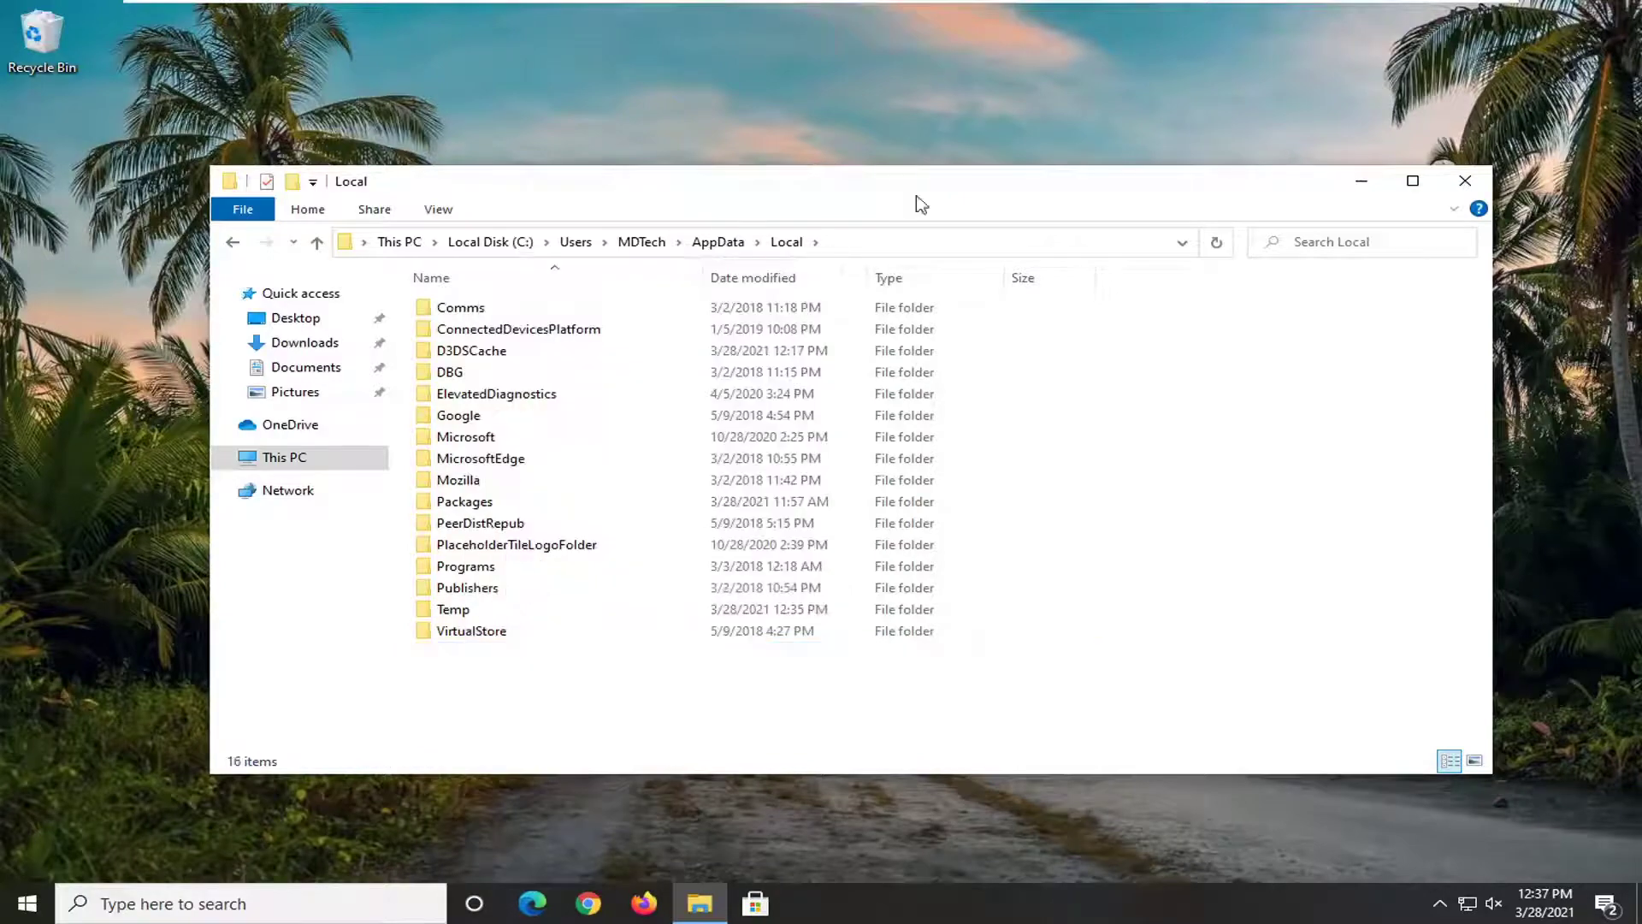
Step: Close the Local window, restart Windows Explorer from Task Manager, then close Task Manager
click(1466, 180)
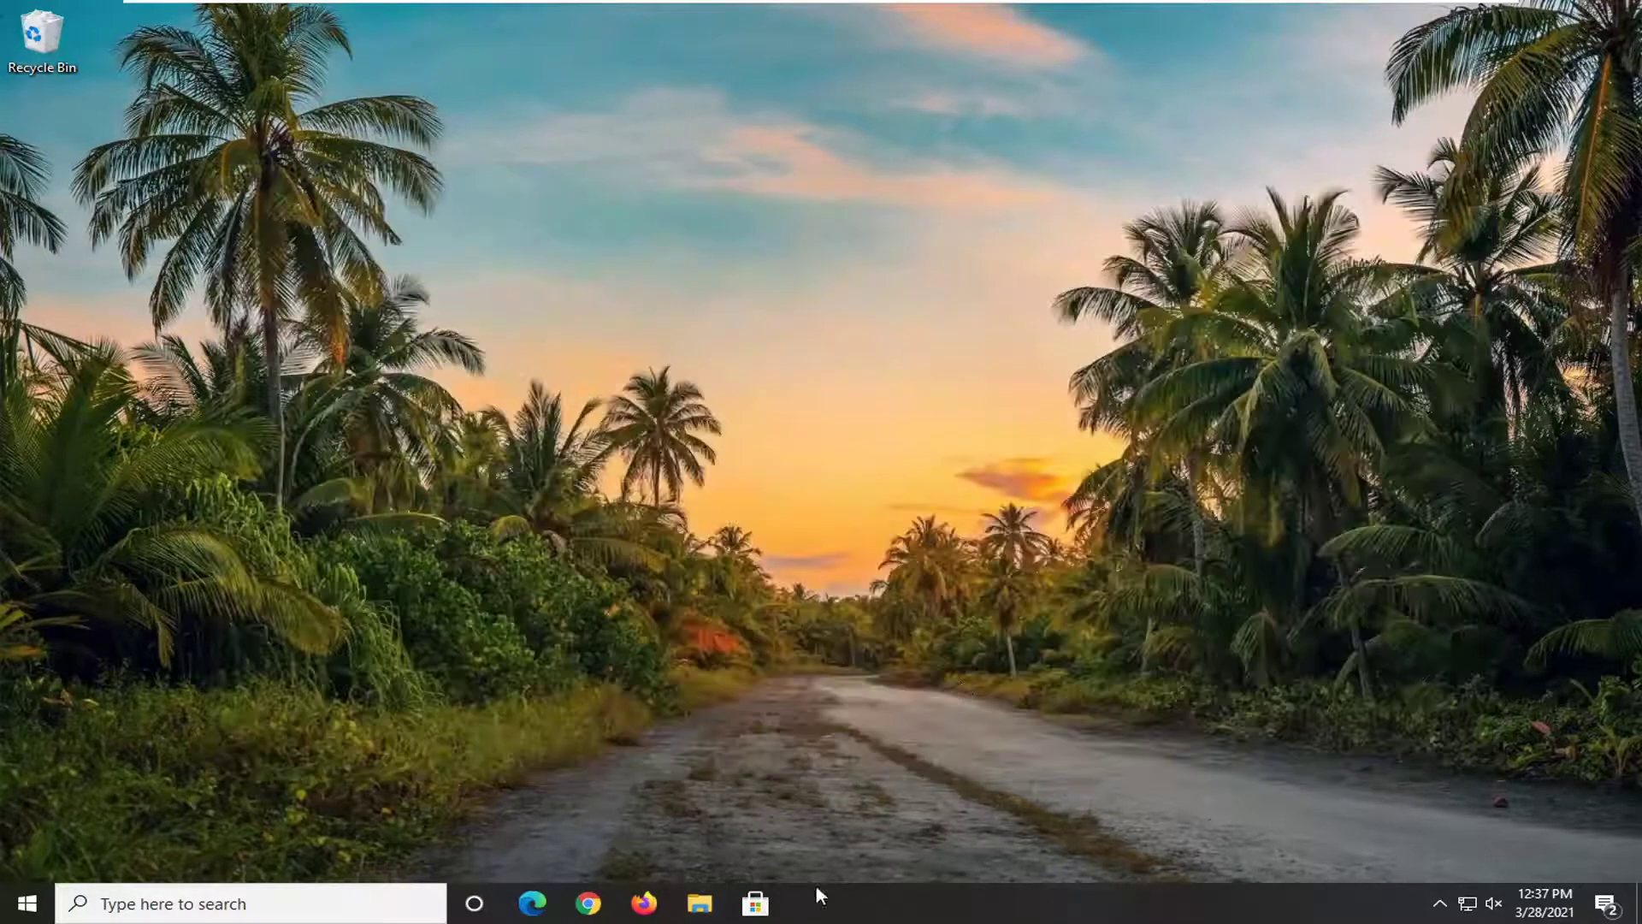
right_click(994, 898)
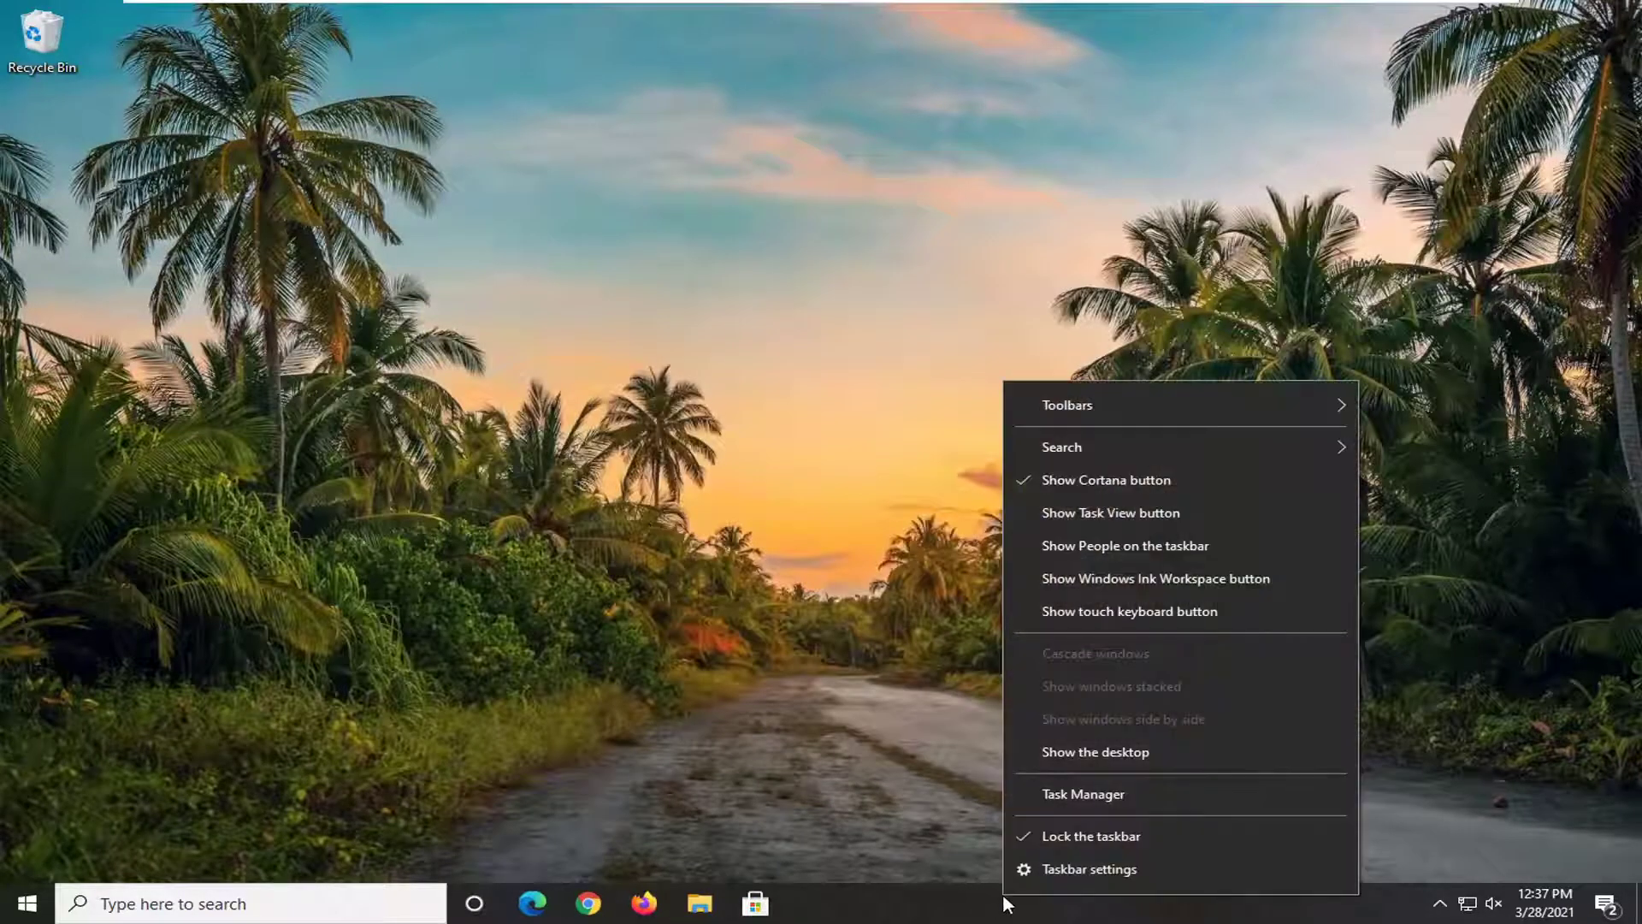
click(1053, 793)
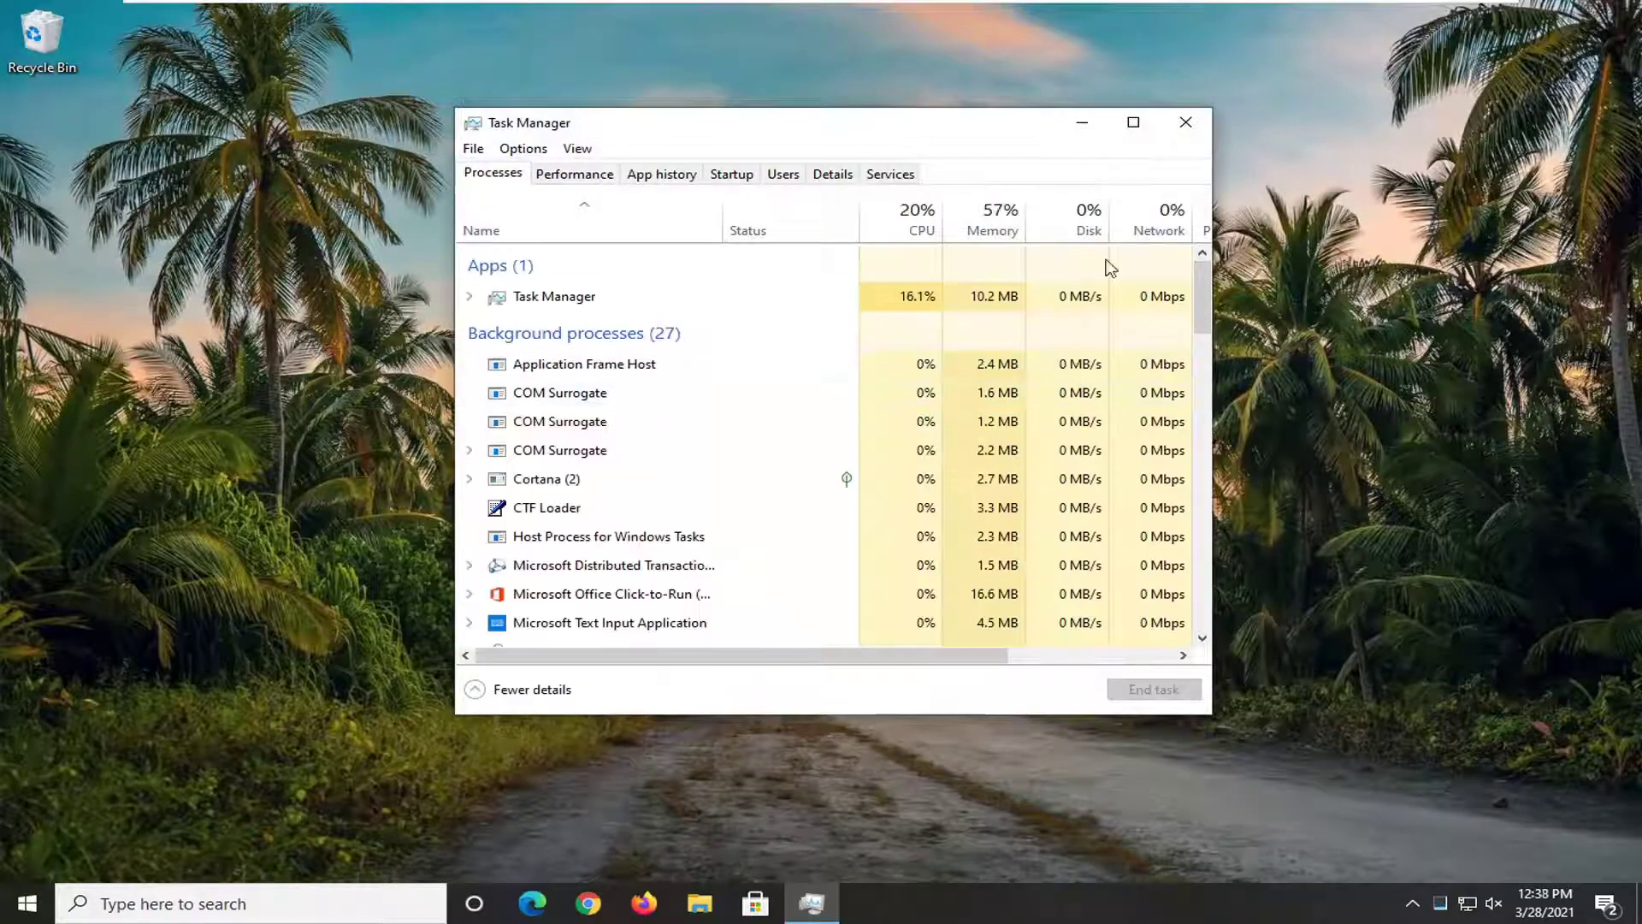
drag(1200, 285, 1183, 436)
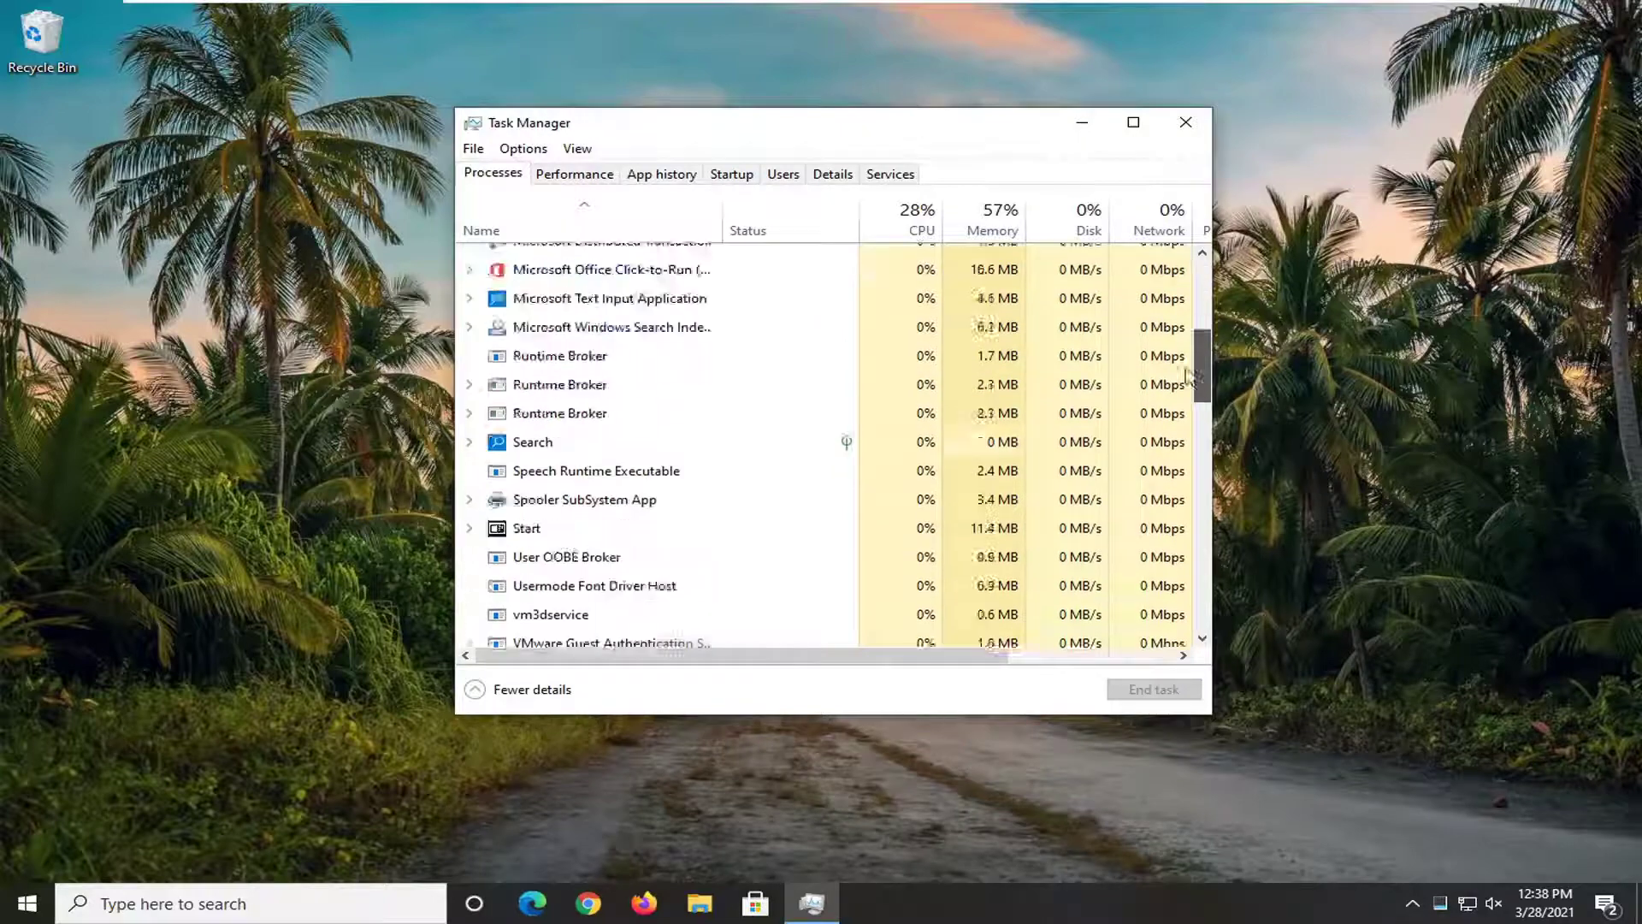
scroll(1183, 436, down, 5)
scroll(1184, 437, down, 4)
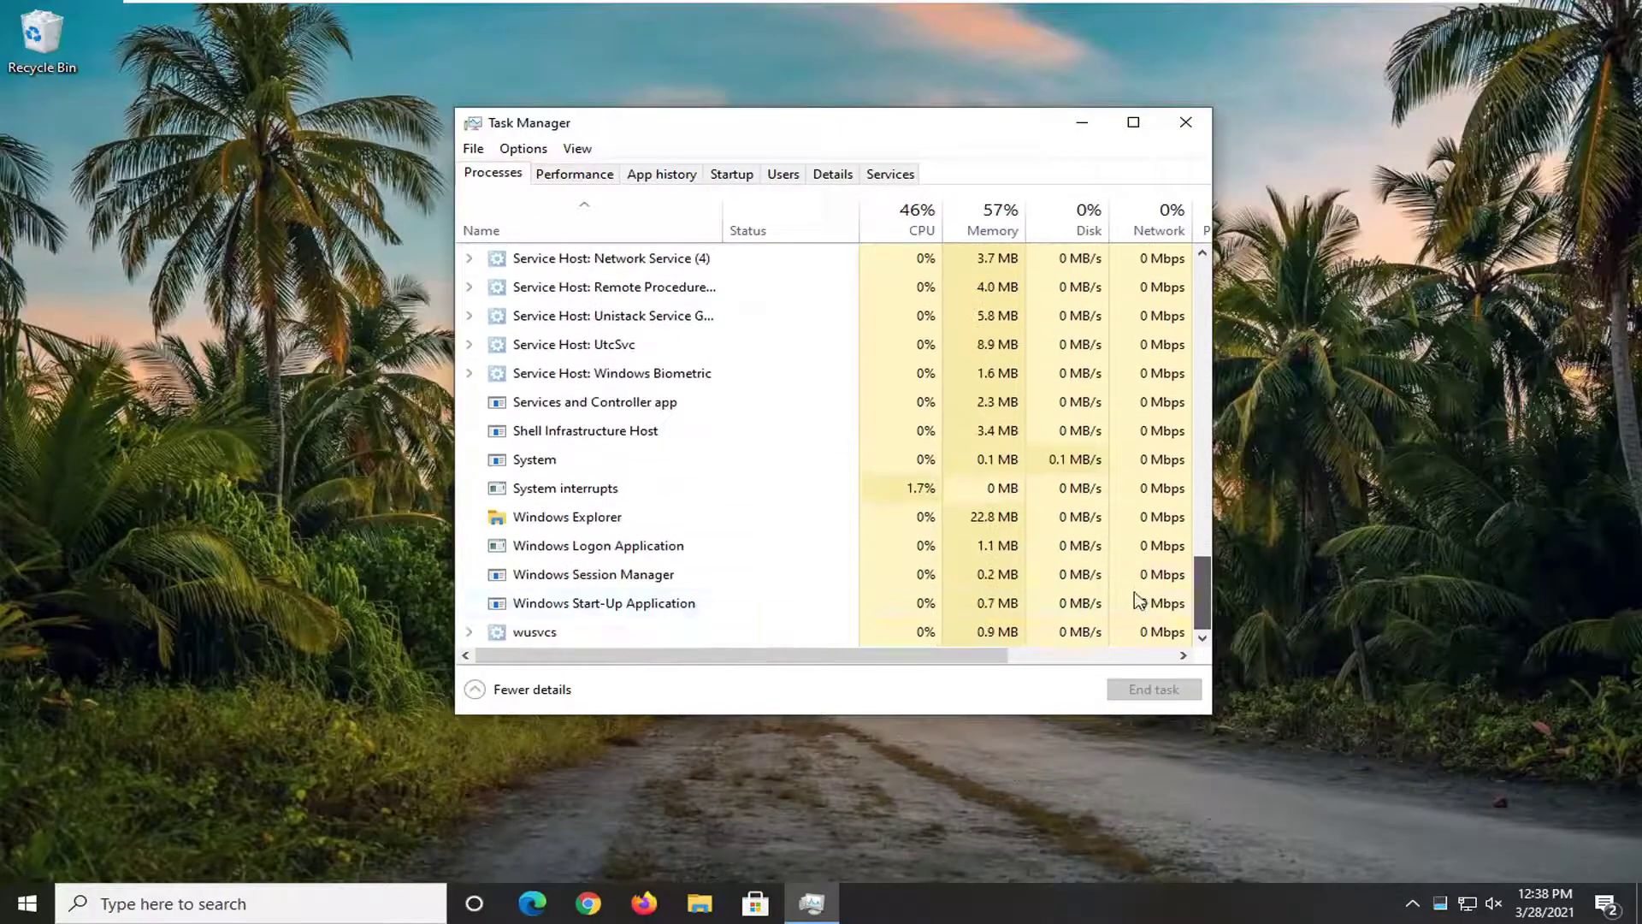
click(565, 517)
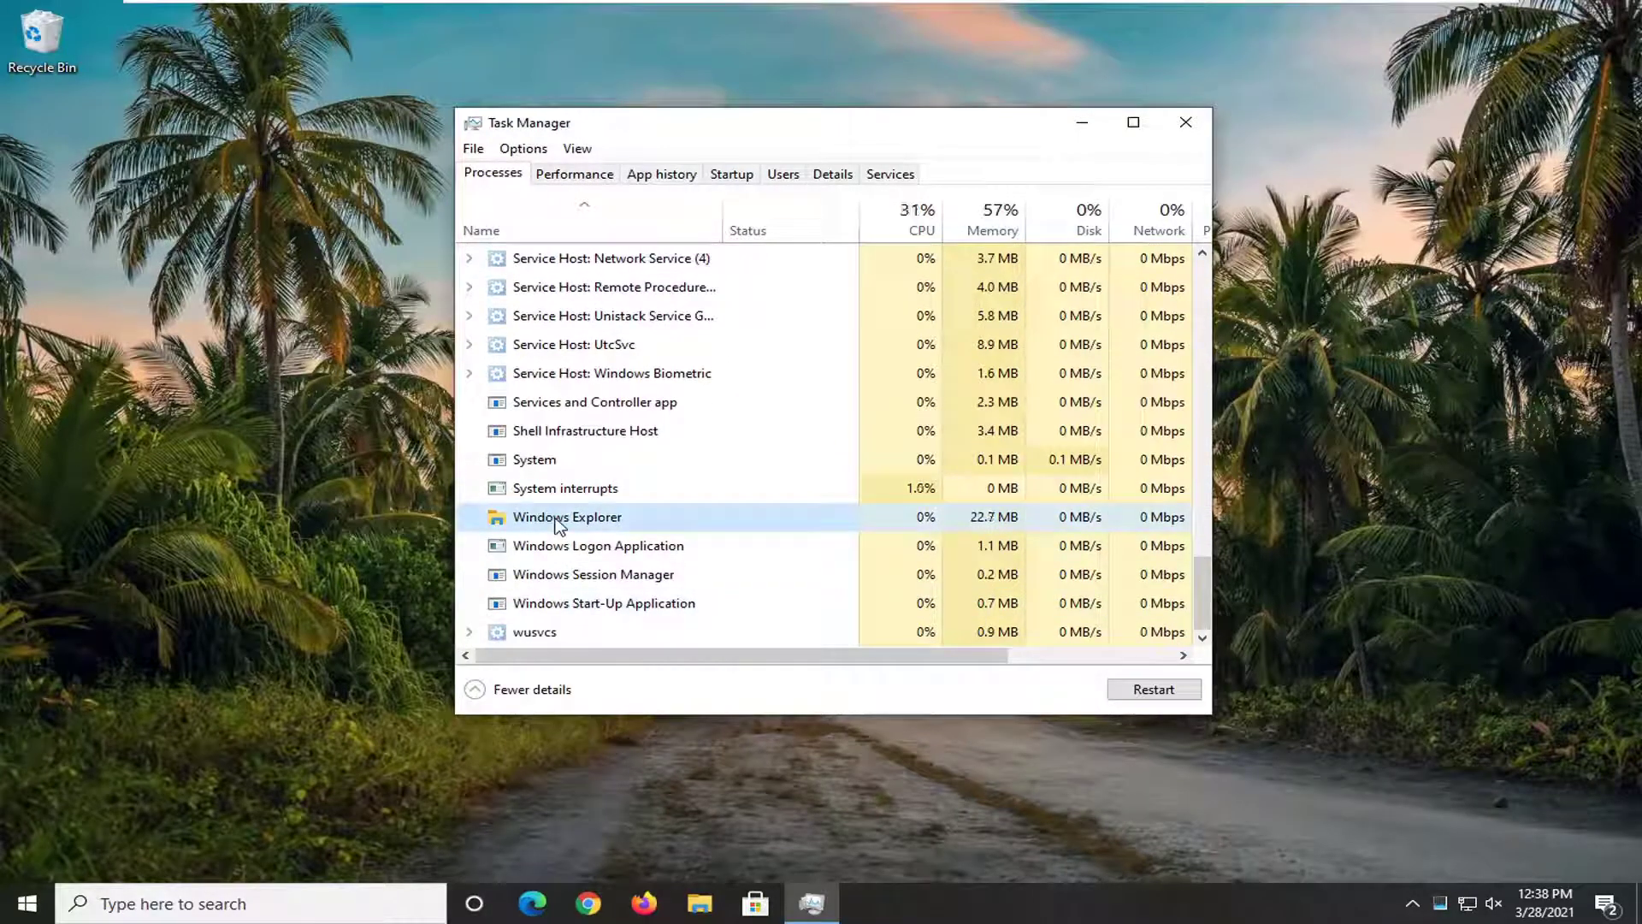
right_click(552, 522)
click(591, 531)
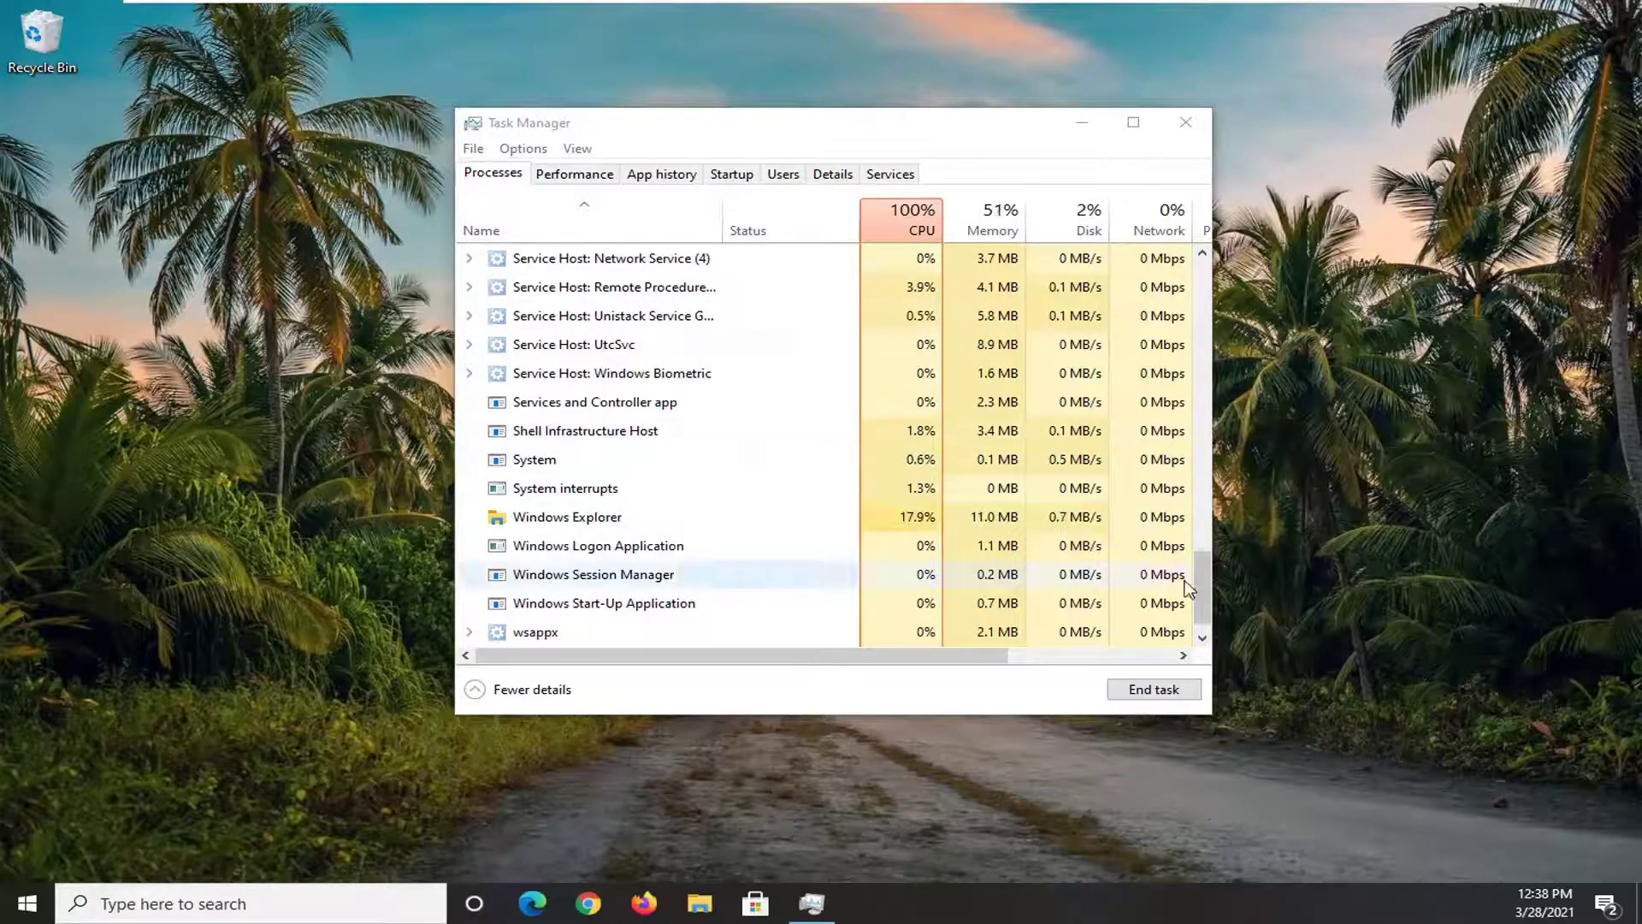
scroll(1185, 587, up, 10)
scroll(1176, 385, up, 2)
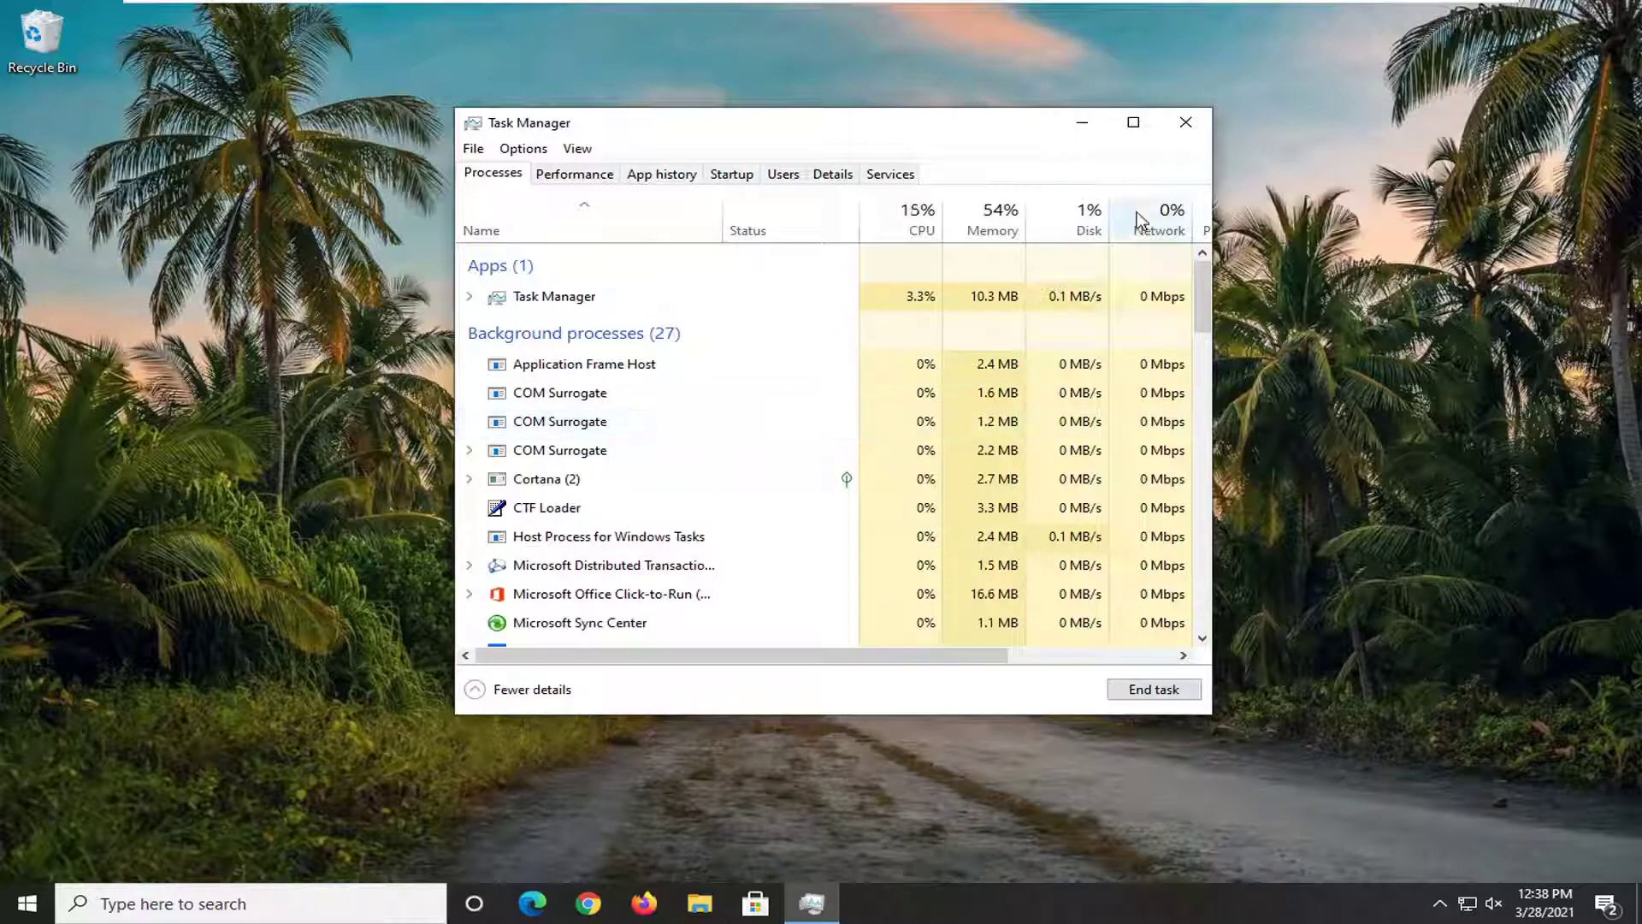
click(1187, 121)
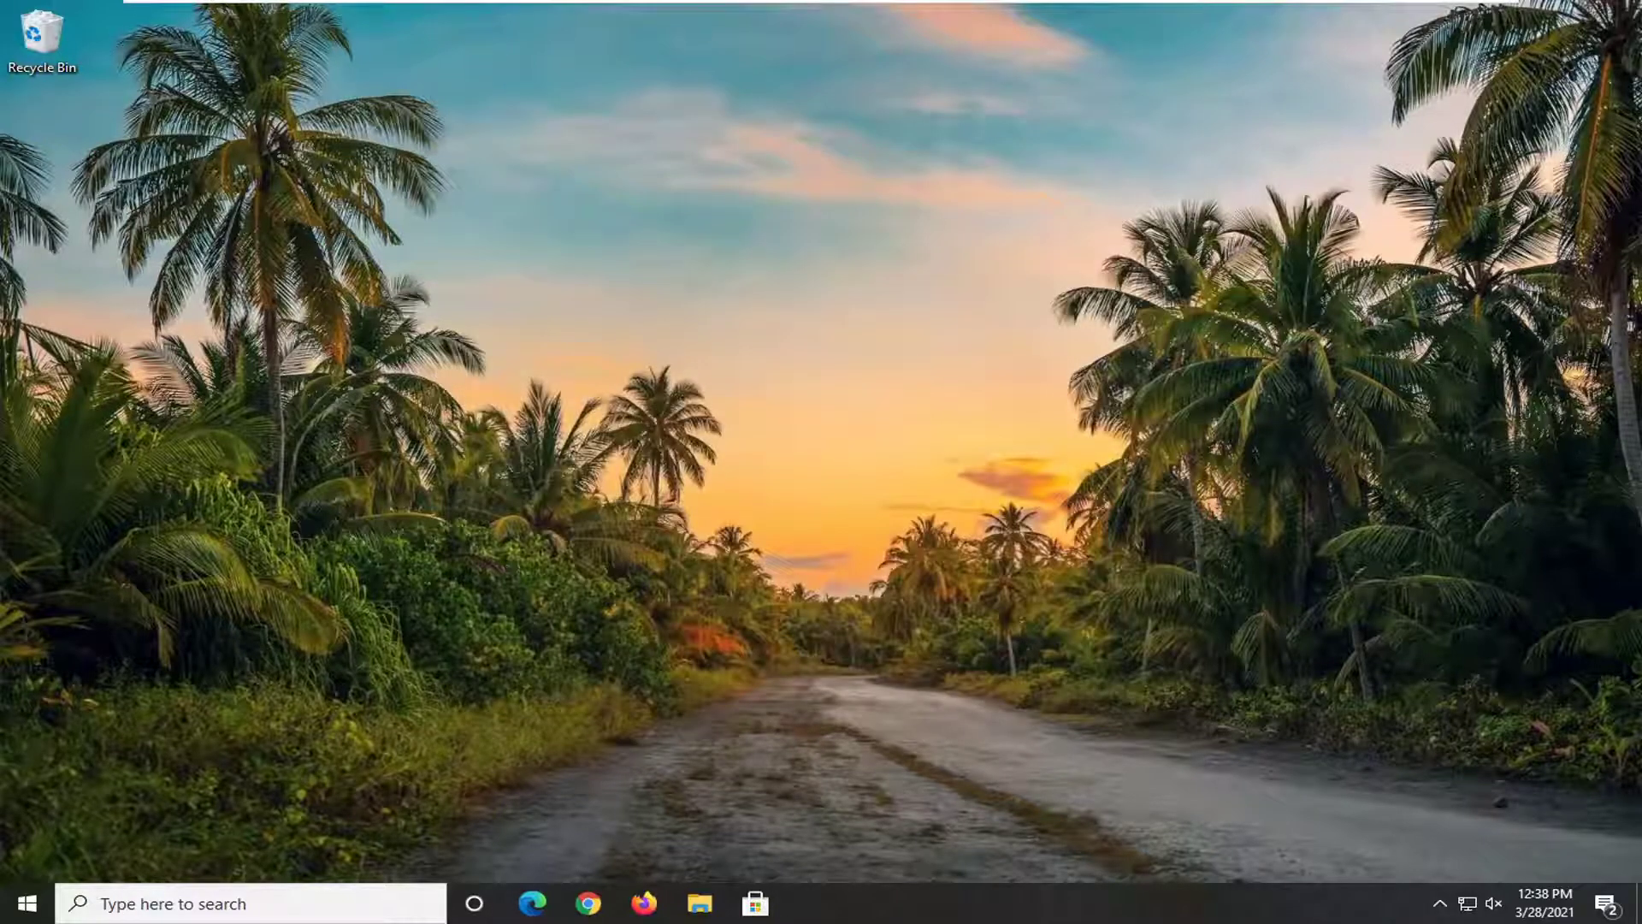